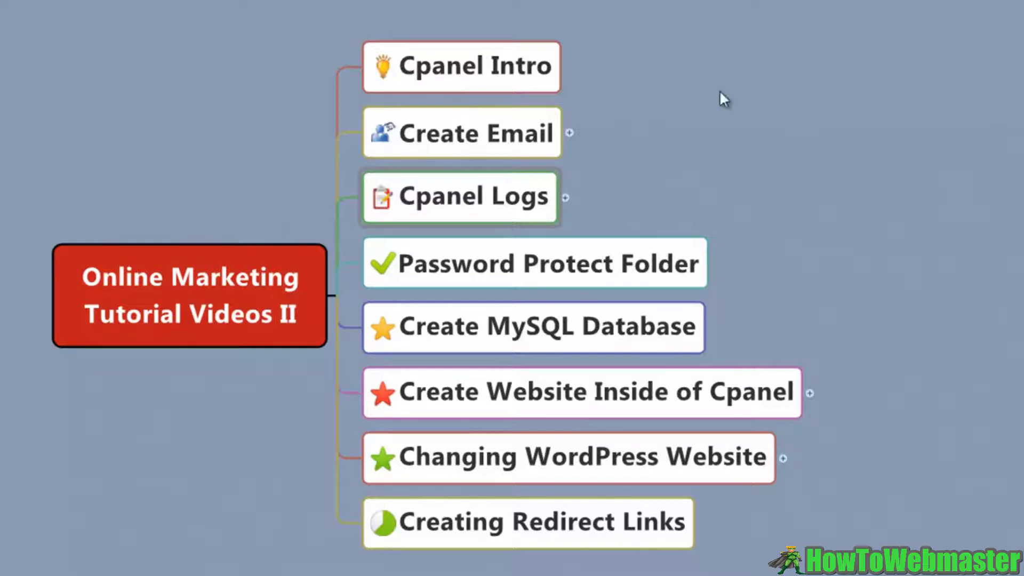
Step: Expand Cpanel Logs and highlight its AW Stats, Security Panel and Latest Visitors subtopics in turn
{"action": "left_click", "coordinate": [567, 198]}
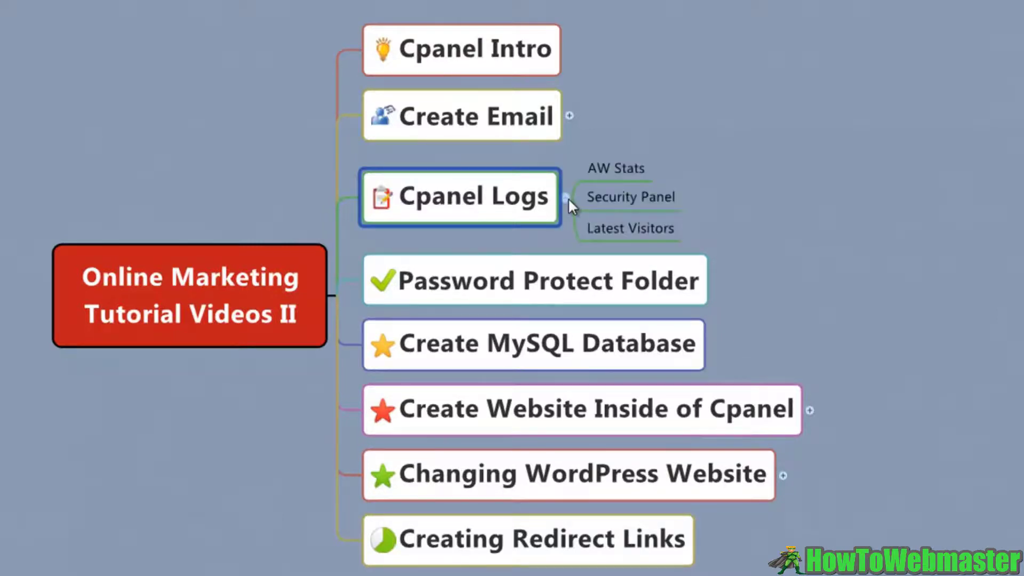
{"action": "left_click", "coordinate": [607, 172]}
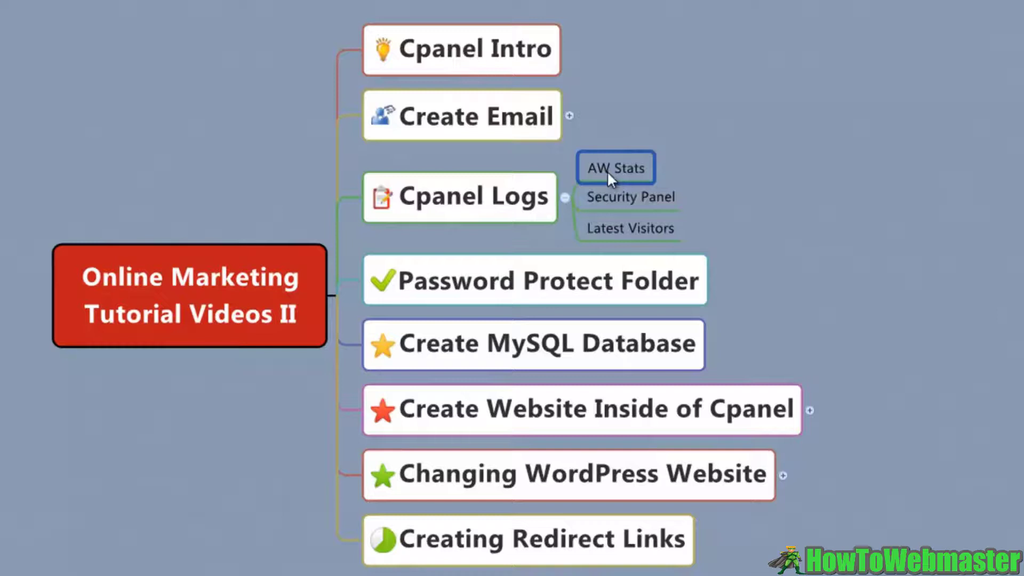
{"action": "left_click", "coordinate": [656, 200]}
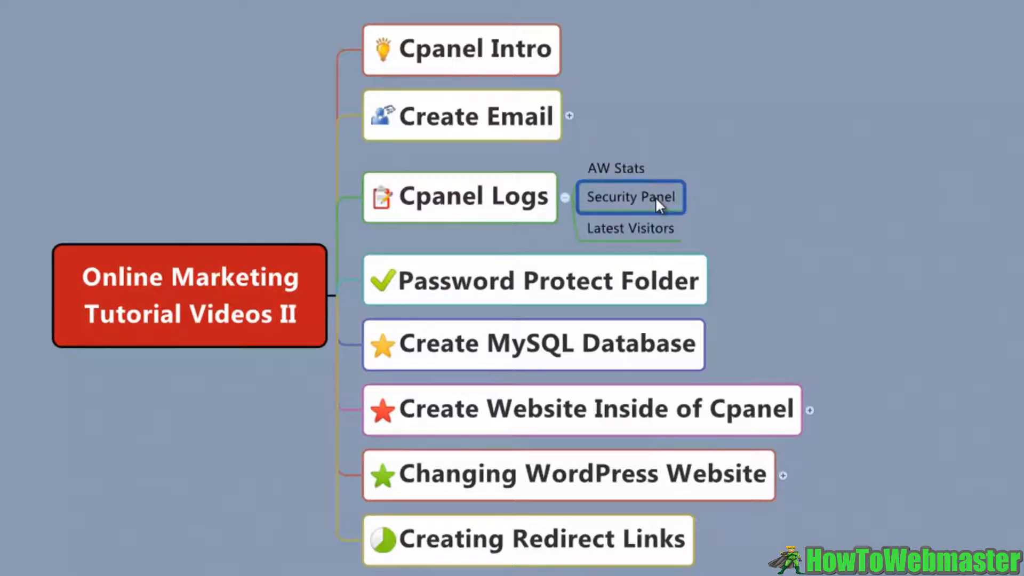
{"action": "left_click", "coordinate": [647, 228]}
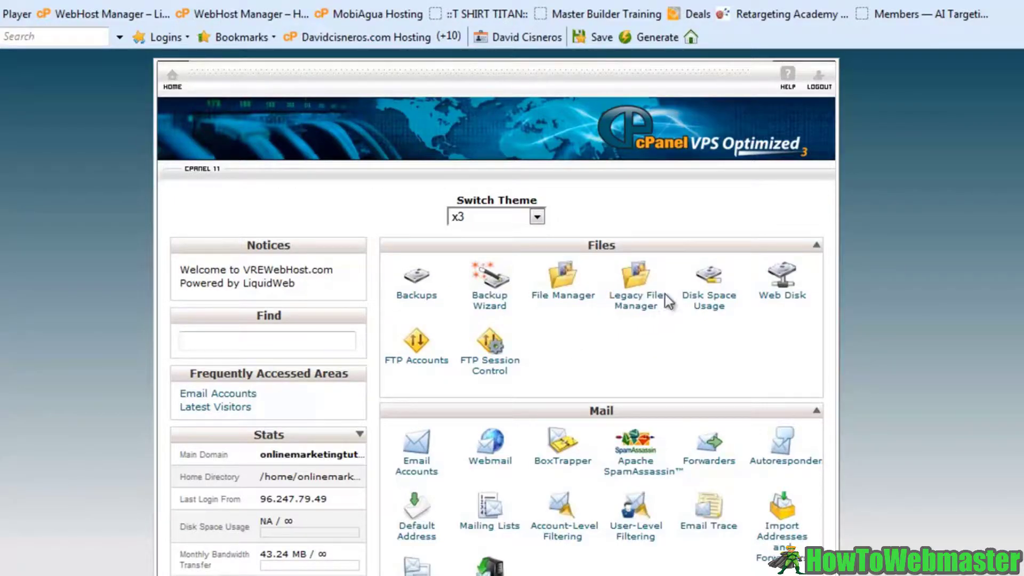
Step: Drag the Logs section to the top of the cPanel home page, above Mail and Files
{"action": "scroll", "coordinate": [635, 316], "scroll_direction": "down", "scroll_amount": 3}
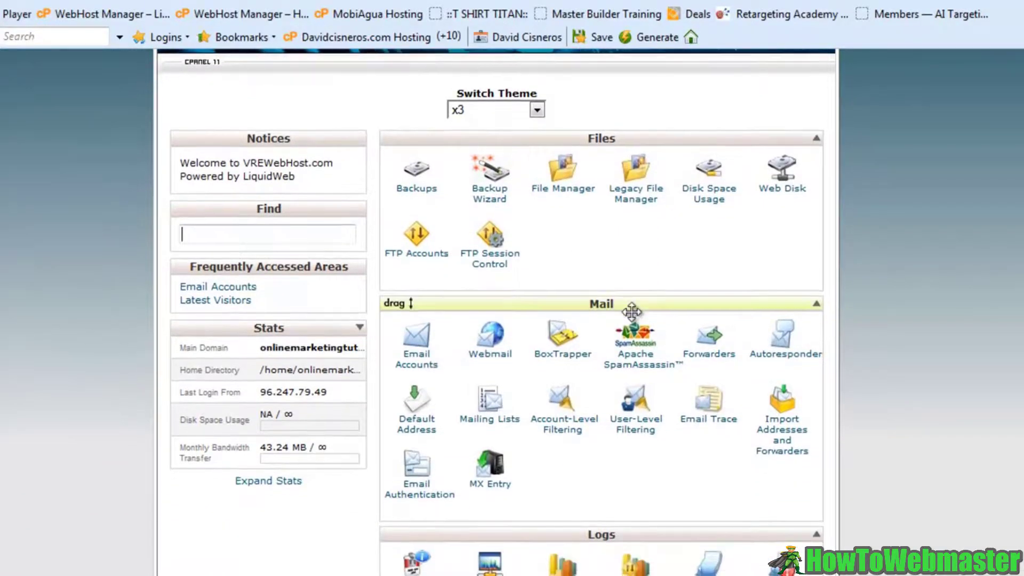
{"action": "scroll", "coordinate": [631, 312], "scroll_direction": "down", "scroll_amount": 5}
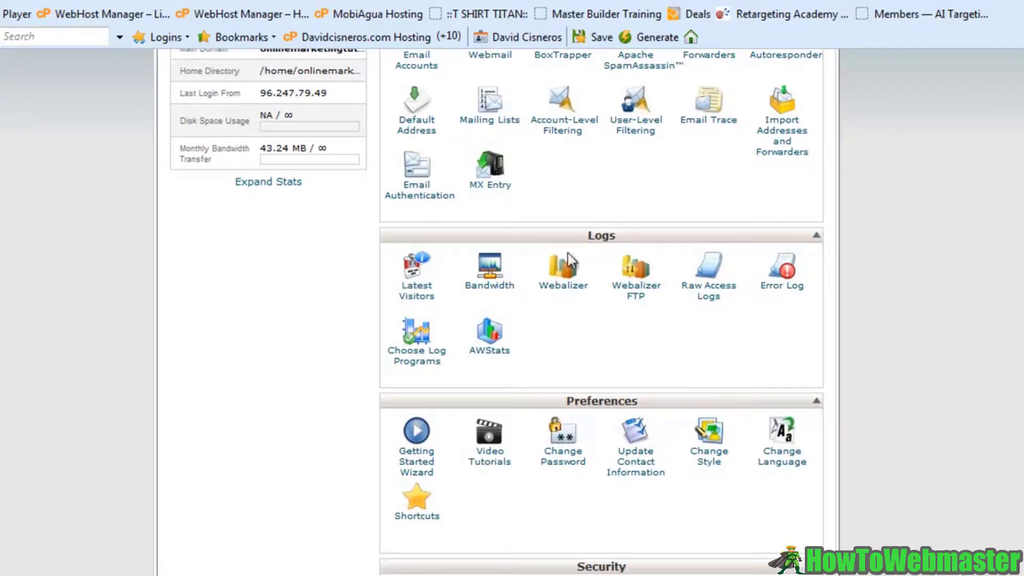
{"action": "scroll", "coordinate": [634, 267], "scroll_direction": "up", "scroll_amount": 4}
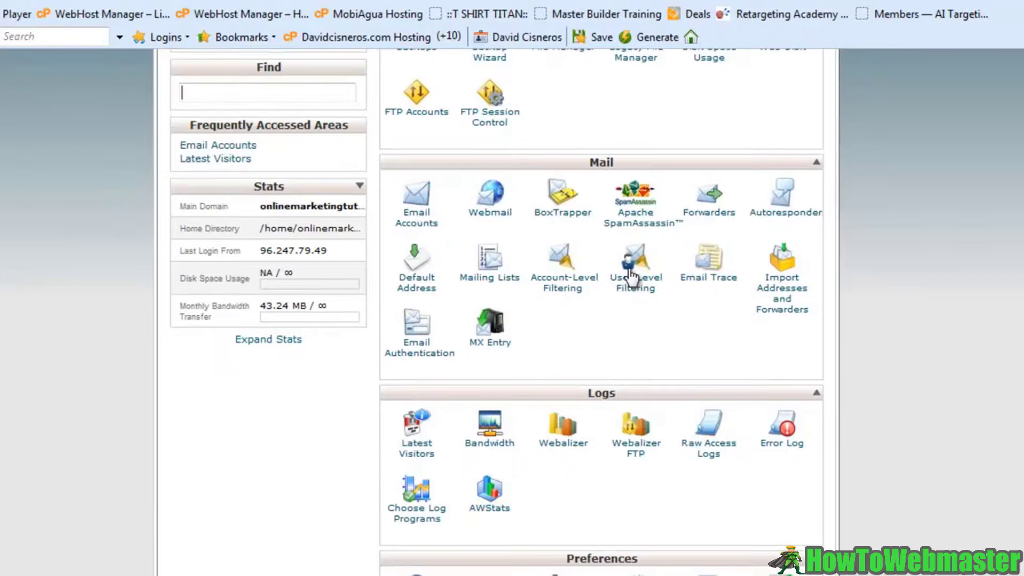
{"action": "left_click_drag", "start_coordinate": [603, 441], "coordinate": [594, 235]}
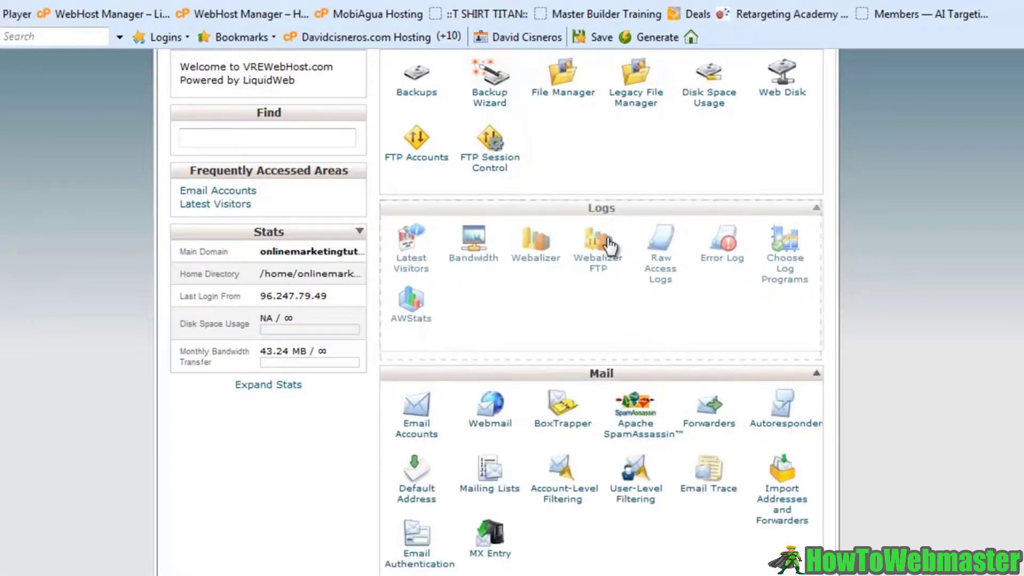
{"action": "scroll", "coordinate": [609, 236], "scroll_direction": "up", "scroll_amount": 4}
{"action": "scroll", "coordinate": [625, 318], "scroll_direction": "down", "scroll_amount": 2}
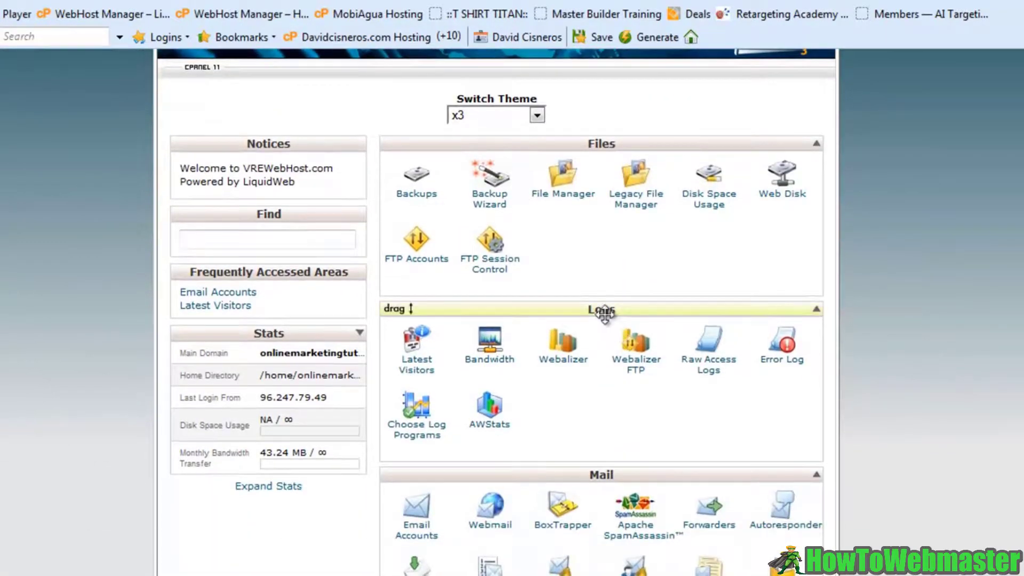
{"action": "left_click_drag", "start_coordinate": [605, 309], "coordinate": [610, 204]}
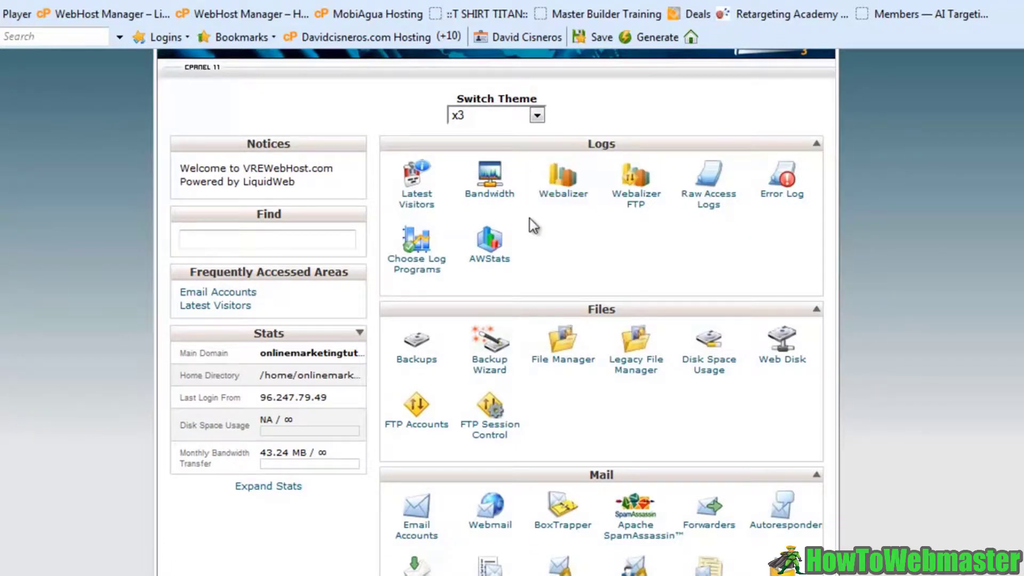
Step: View Latest Visitors for onlinemarketingtutorialvideos.com and scroll through its 206 visitor records
{"action": "left_click", "coordinate": [423, 206]}
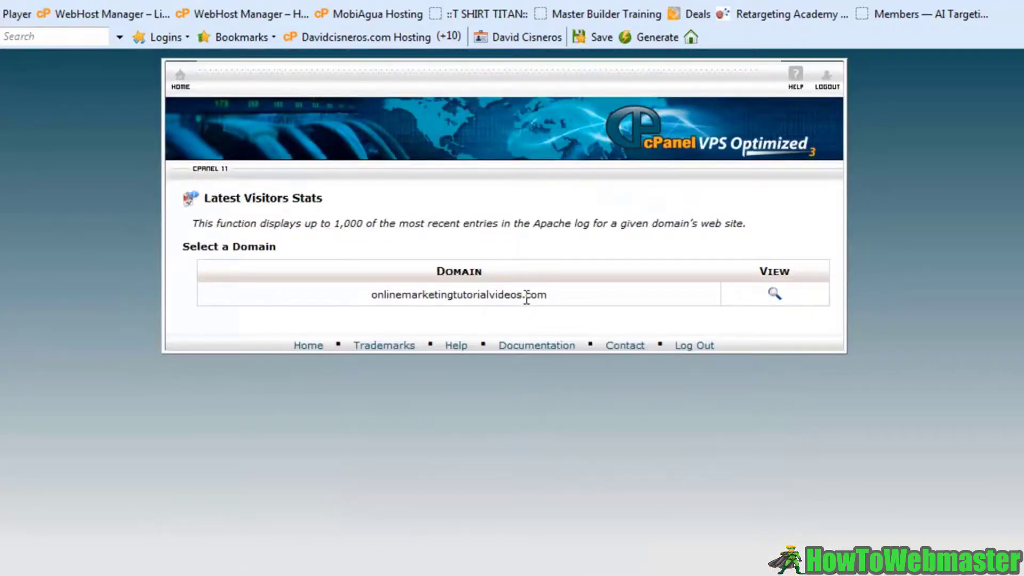
{"action": "left_click", "coordinate": [774, 295]}
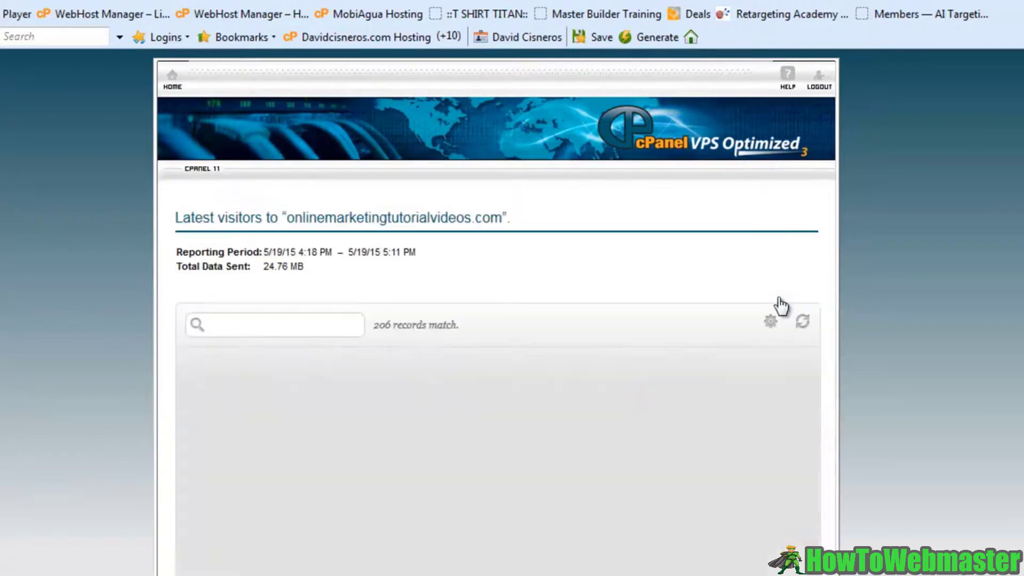
{"action": "scroll", "coordinate": [640, 344], "scroll_direction": "down", "scroll_amount": 1}
{"action": "scroll", "coordinate": [638, 346], "scroll_direction": "down", "scroll_amount": 10}
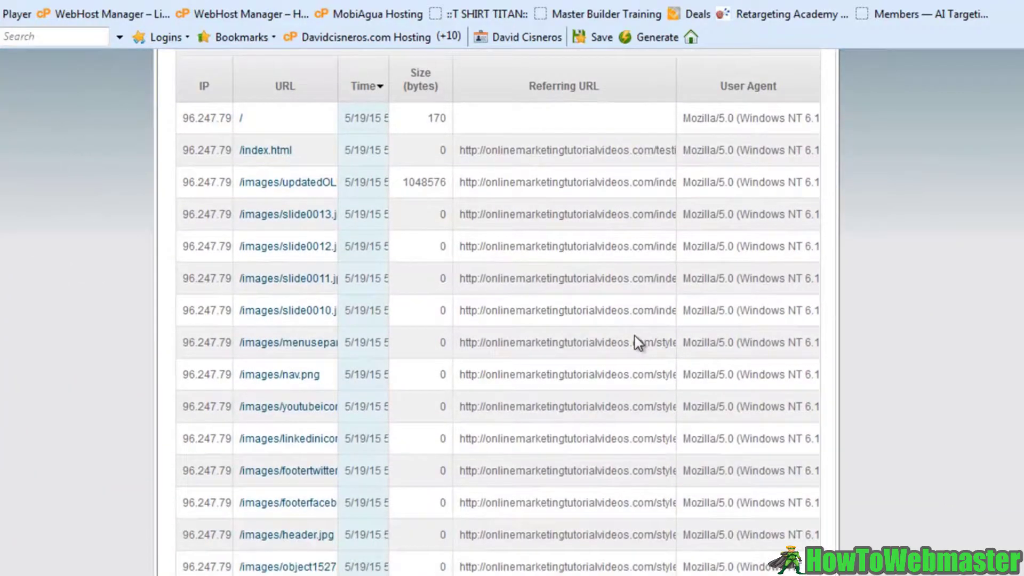
{"action": "scroll", "coordinate": [634, 335], "scroll_direction": "down", "scroll_amount": 3}
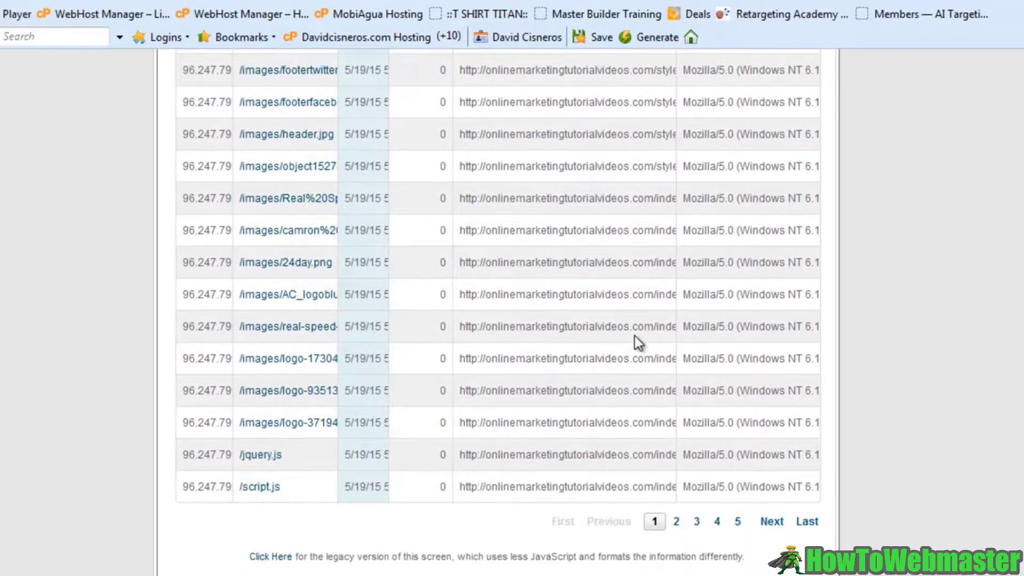
{"action": "scroll", "coordinate": [634, 335], "scroll_direction": "up", "scroll_amount": 7}
{"action": "scroll", "coordinate": [635, 336], "scroll_direction": "up", "scroll_amount": 7}
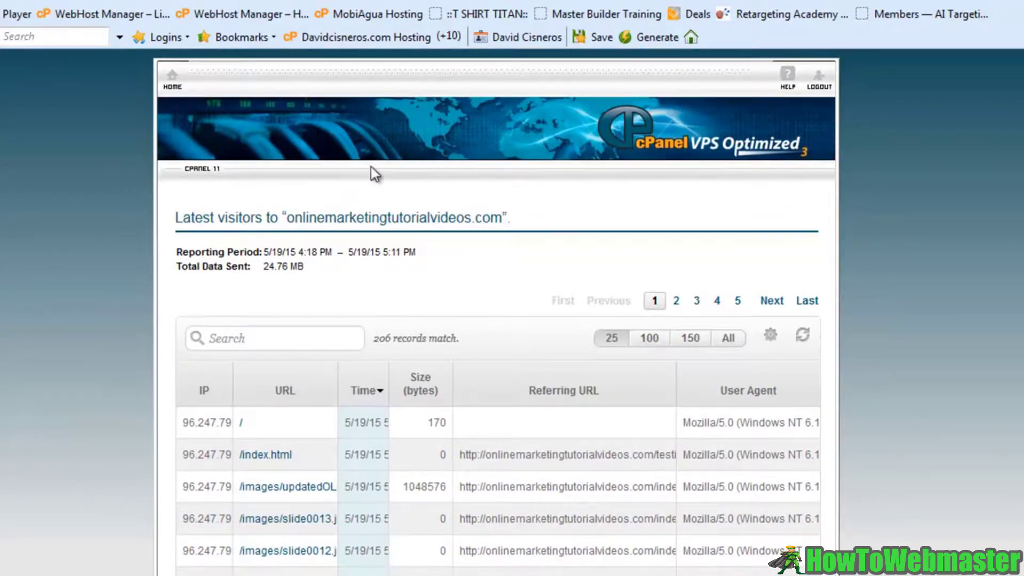
Step: Check AWStats from the home page, then open Webalizer Stats, which lists no domains
{"action": "left_click", "coordinate": [172, 86]}
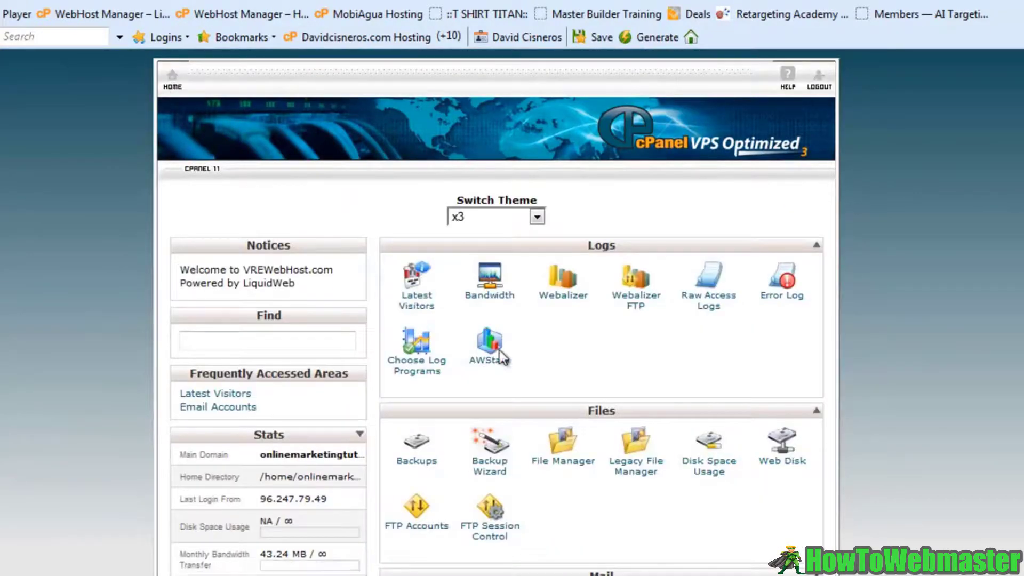
{"action": "left_click", "coordinate": [490, 363]}
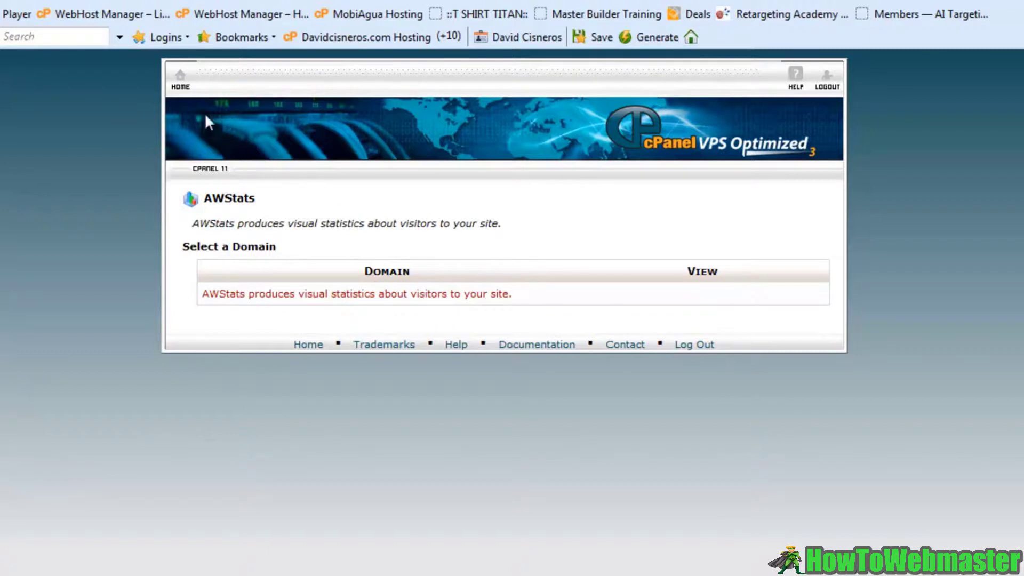
{"action": "left_click", "coordinate": [180, 81]}
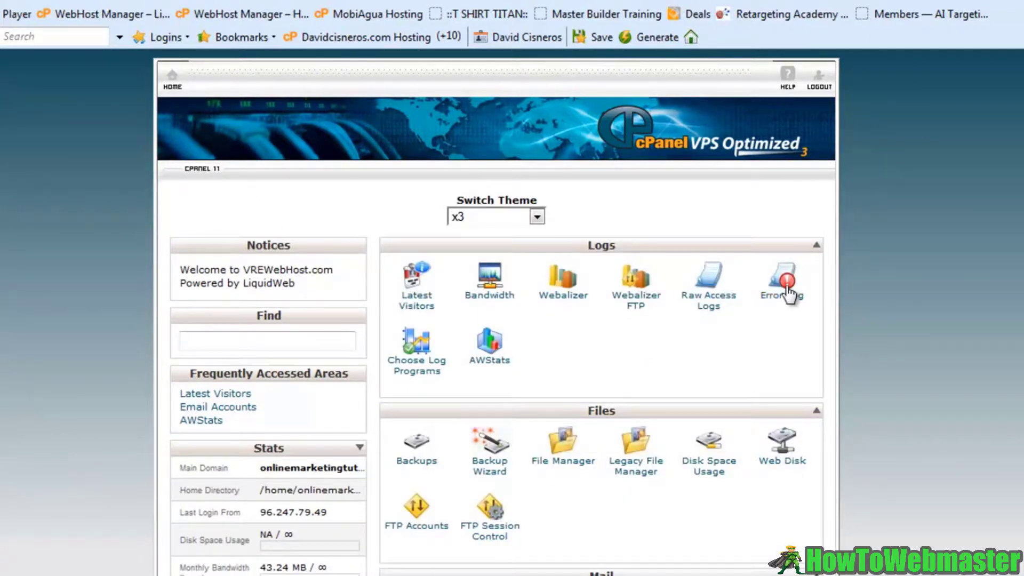
{"action": "left_click", "coordinate": [571, 294]}
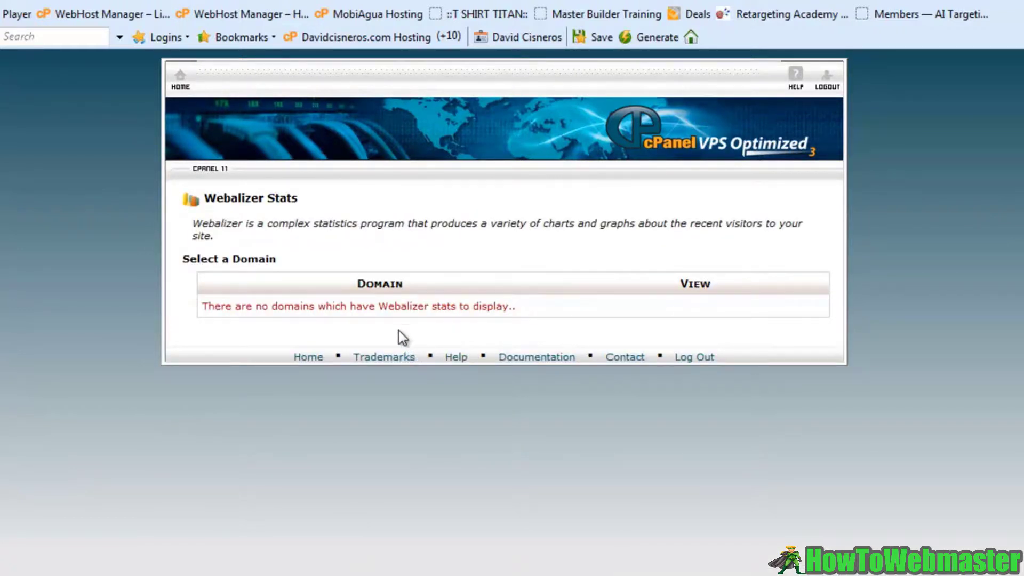
Step: Return to the cPanel home page and scroll down to the Security section with Password Protect Directories
{"action": "left_click", "coordinate": [181, 88]}
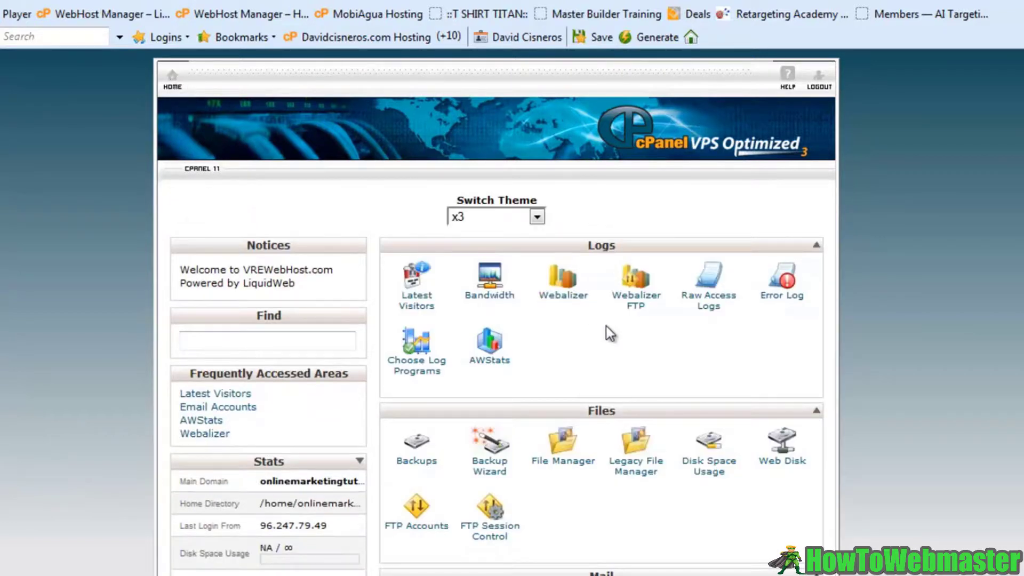
{"action": "scroll", "coordinate": [606, 325], "scroll_direction": "down", "scroll_amount": 6}
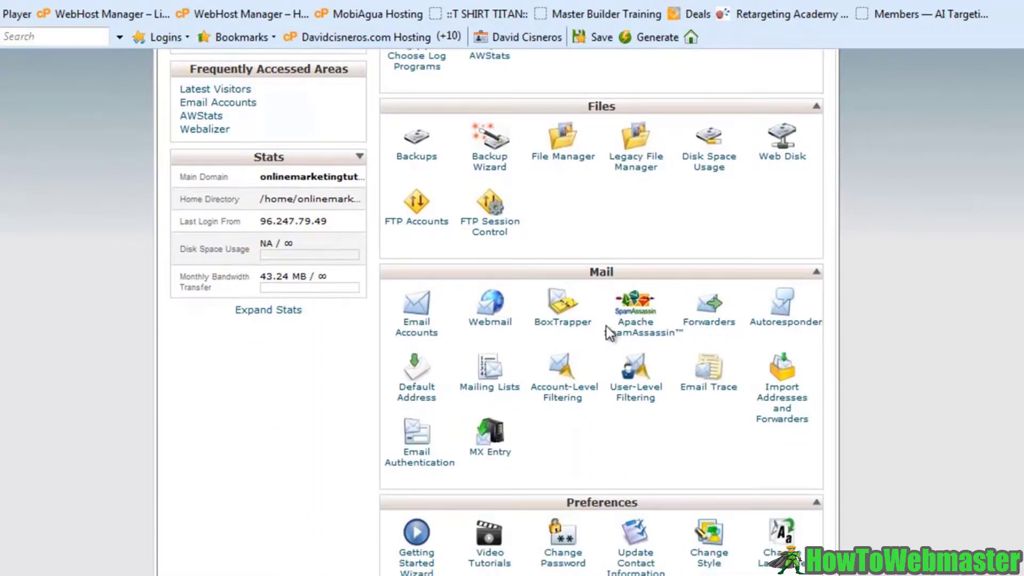
{"action": "scroll", "coordinate": [605, 325], "scroll_direction": "down", "scroll_amount": 2}
{"action": "scroll", "coordinate": [605, 325], "scroll_direction": "up", "scroll_amount": 8}
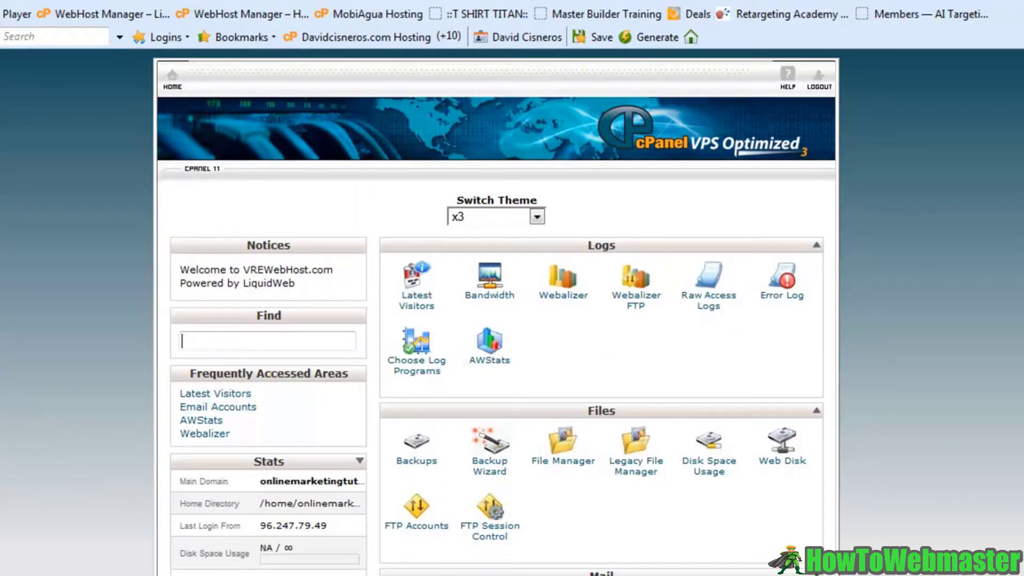
{"action": "scroll", "coordinate": [725, 330], "scroll_direction": "down", "scroll_amount": 10}
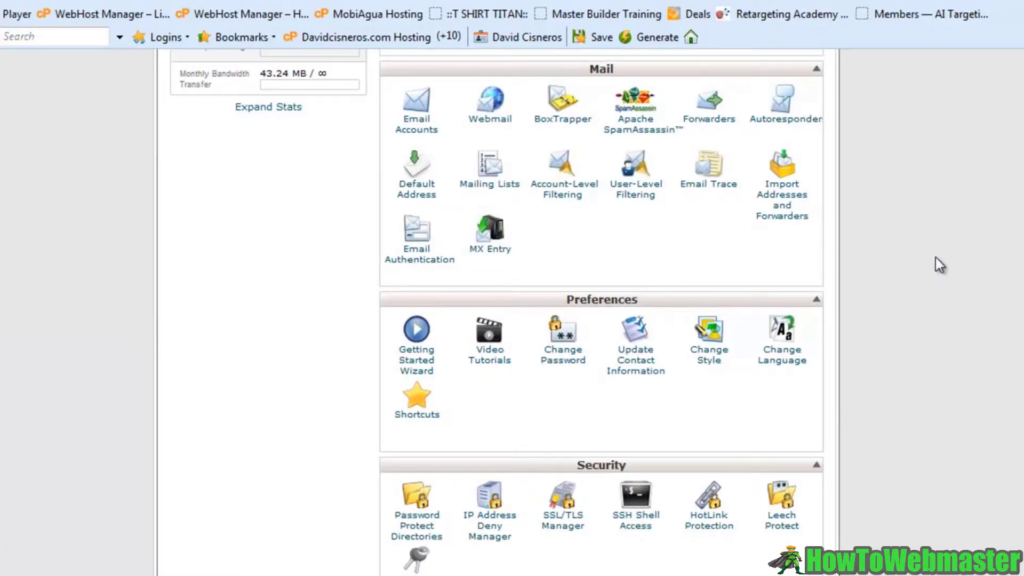
{"action": "scroll", "coordinate": [935, 257], "scroll_direction": "down", "scroll_amount": 8}
{"action": "scroll", "coordinate": [623, 148], "scroll_direction": "up", "scroll_amount": 2}
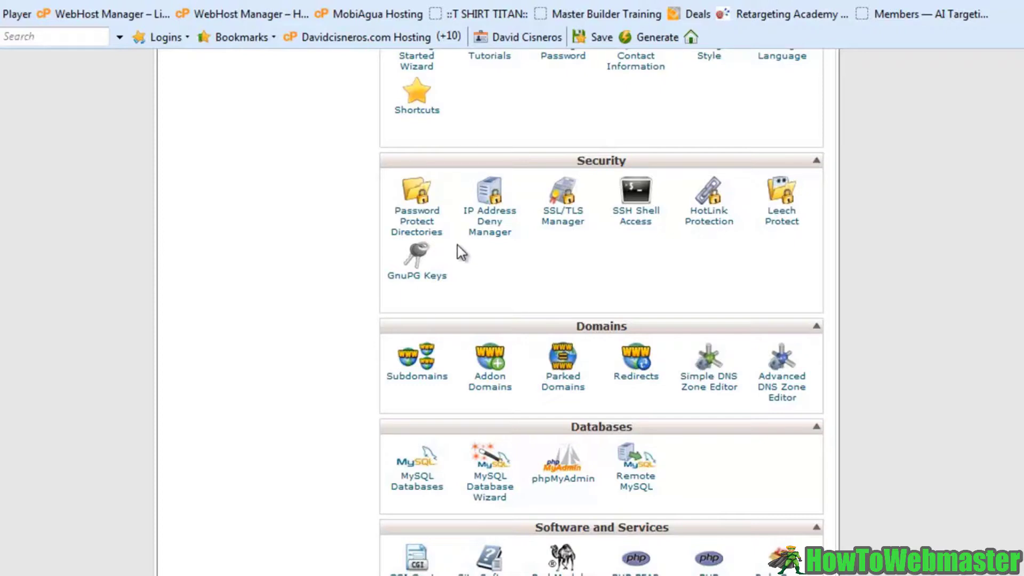
Step: Open Password Protect Directories at public_html with hidden files shown, then play and pause its video tutorial
{"action": "left_click", "coordinate": [419, 224]}
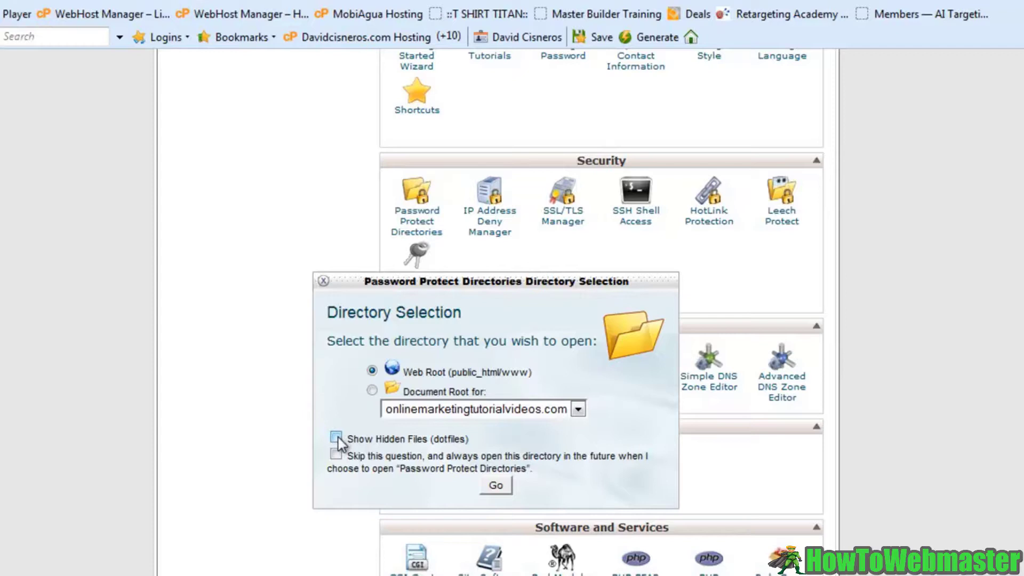
{"action": "left_click", "coordinate": [496, 485]}
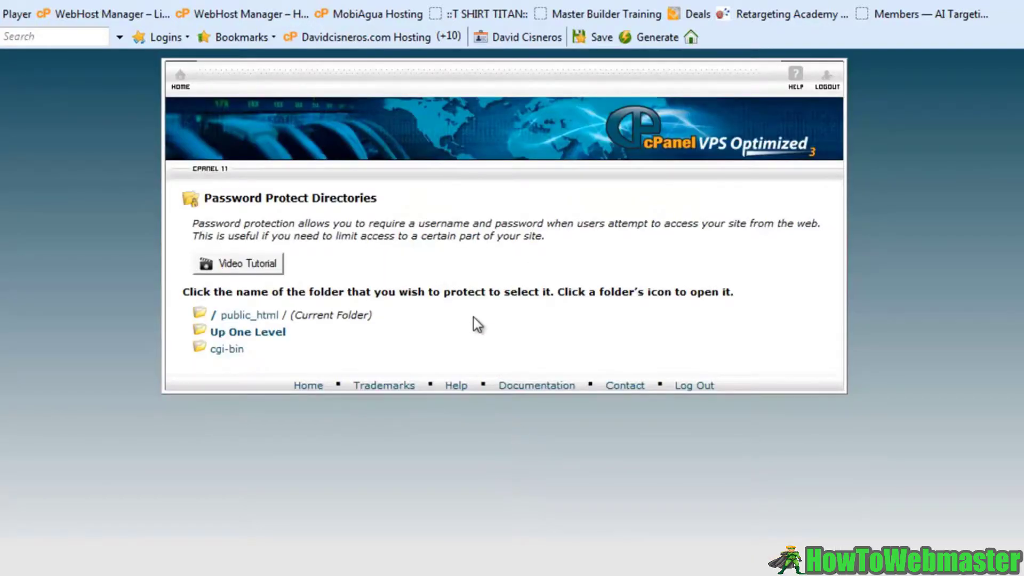
{"action": "left_click", "coordinate": [250, 267]}
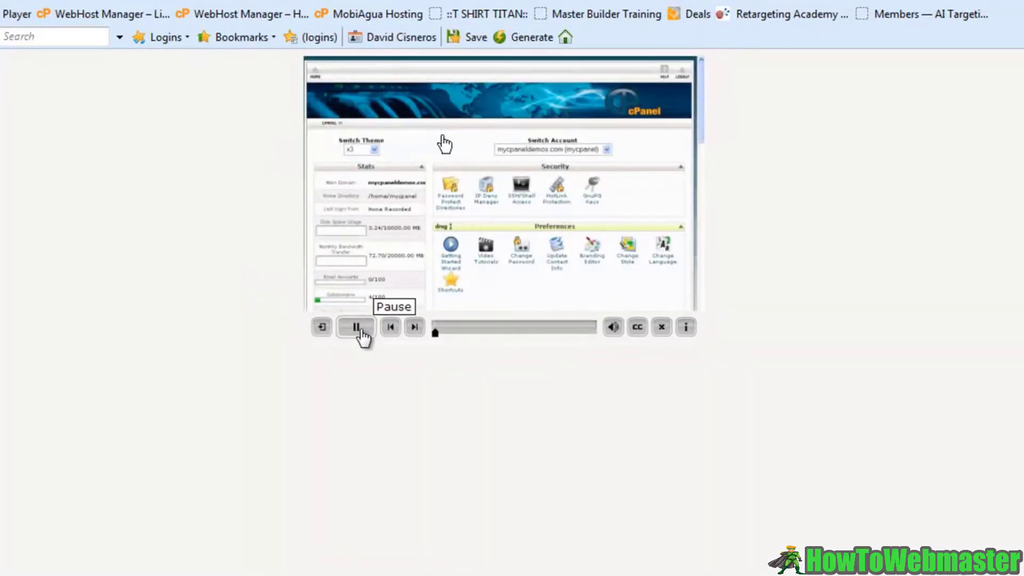
{"action": "left_click", "coordinate": [357, 327]}
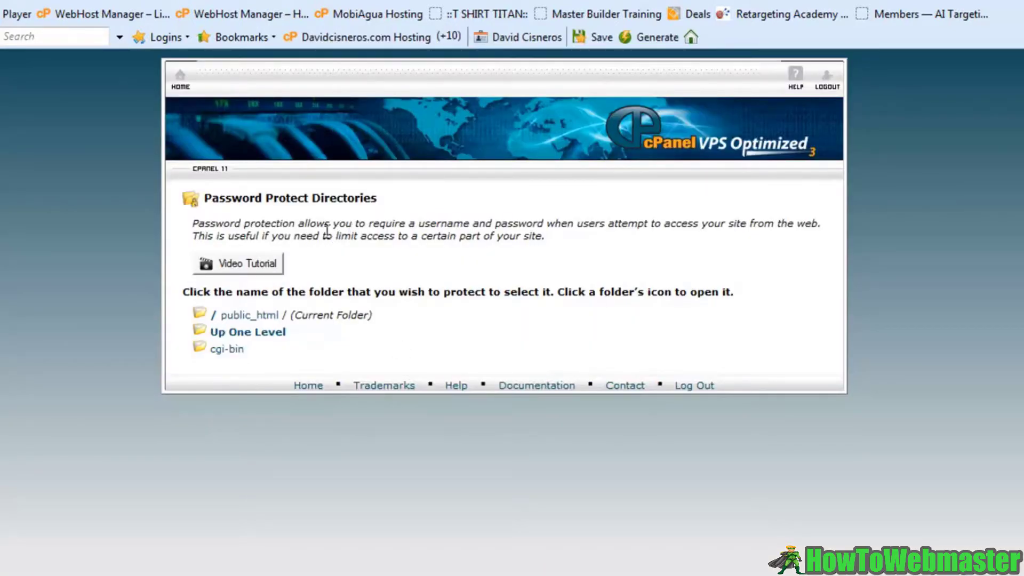
{"action": "left_click_drag", "start_coordinate": [409, 220], "coordinate": [781, 228]}
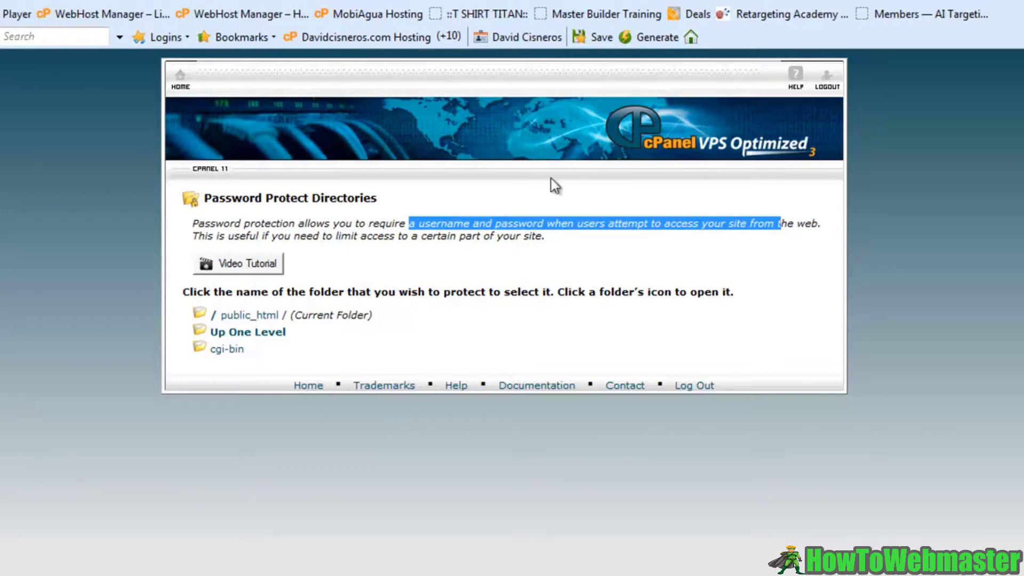
Step: Return to the cPanel home page and scroll through its Logs and Files sections
{"action": "left_click", "coordinate": [180, 80]}
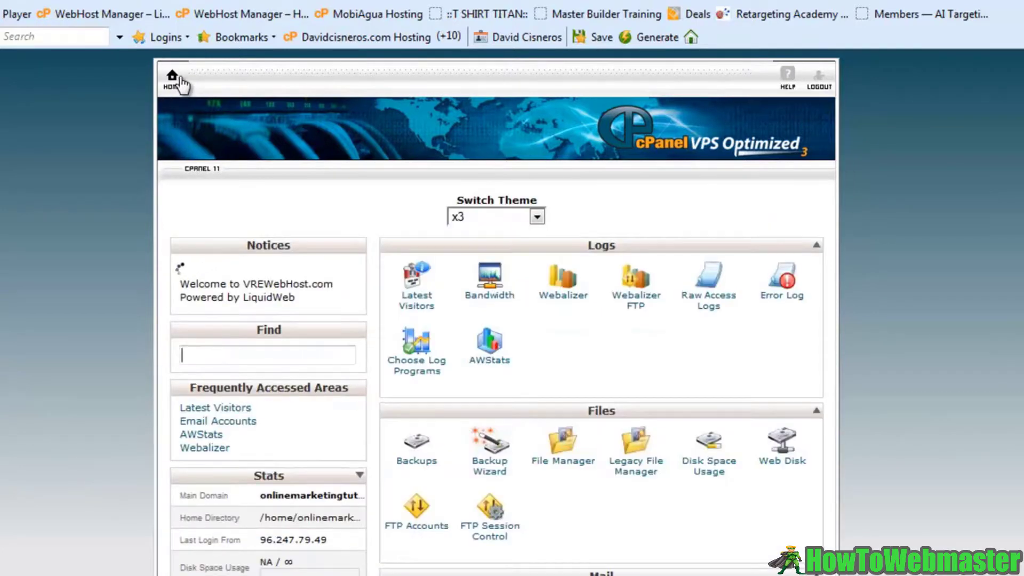
{"action": "scroll", "coordinate": [703, 449], "scroll_direction": "down", "scroll_amount": 5}
{"action": "scroll", "coordinate": [706, 450], "scroll_direction": "down", "scroll_amount": 6}
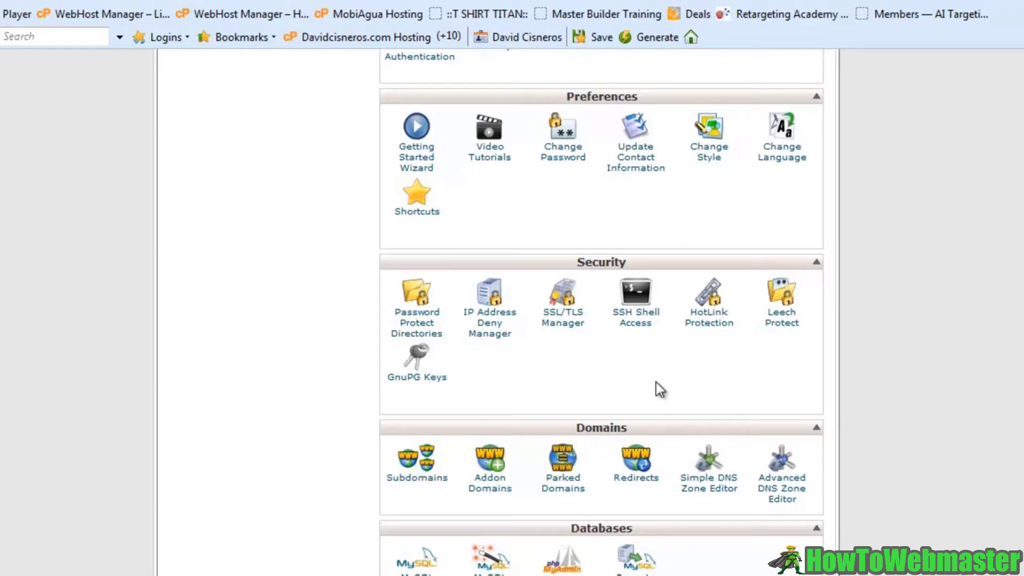
{"action": "scroll", "coordinate": [656, 382], "scroll_direction": "up", "scroll_amount": 15}
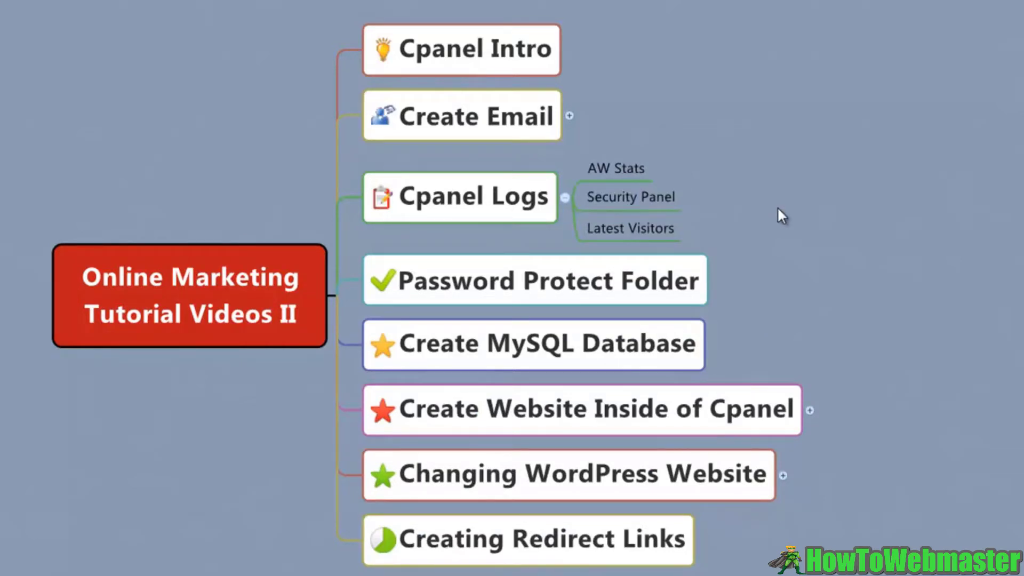
Step: Collapse the Cpanel Logs topic to hide AW Stats, Security Panel and Latest Visitors
{"action": "left_click", "coordinate": [565, 196]}
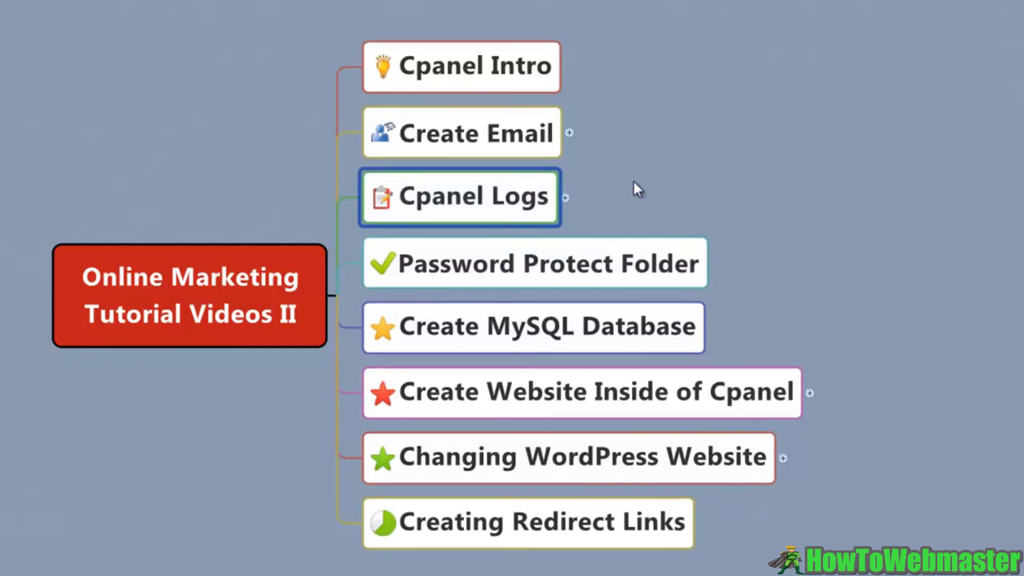